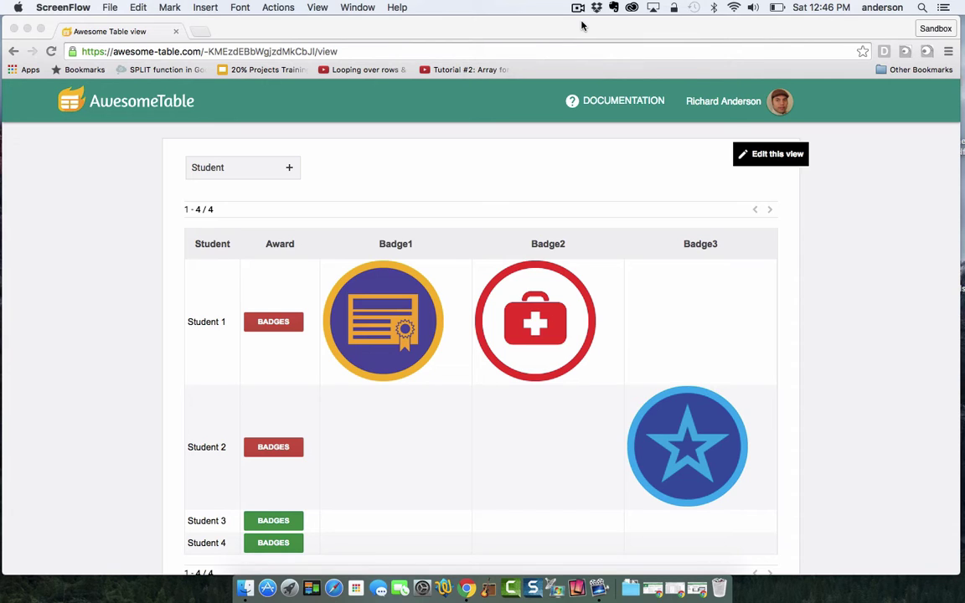
Open the student filter list in the badge view, then close it again
click(291, 167)
click(288, 171)
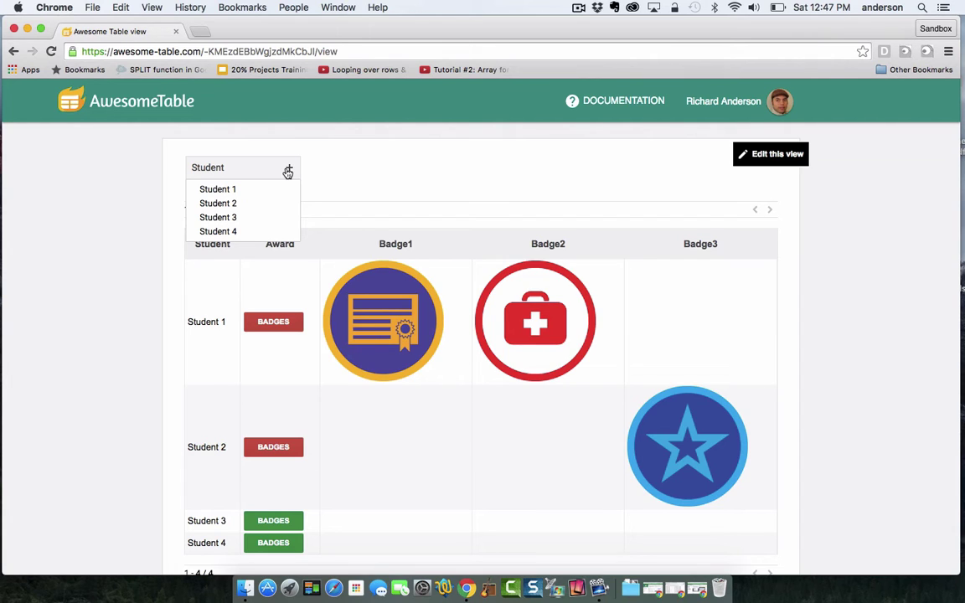
click(361, 164)
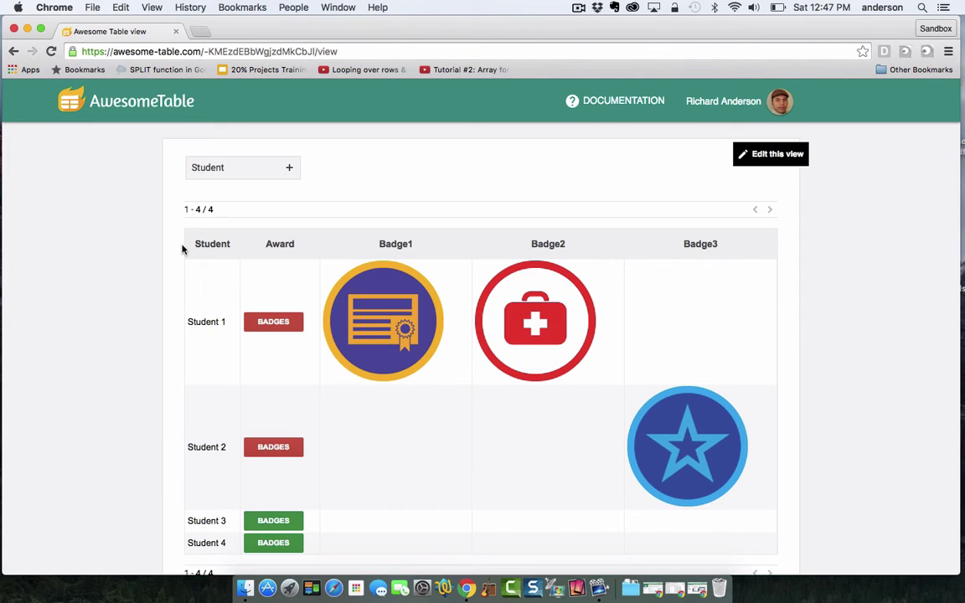
scroll(197, 329, down, 1)
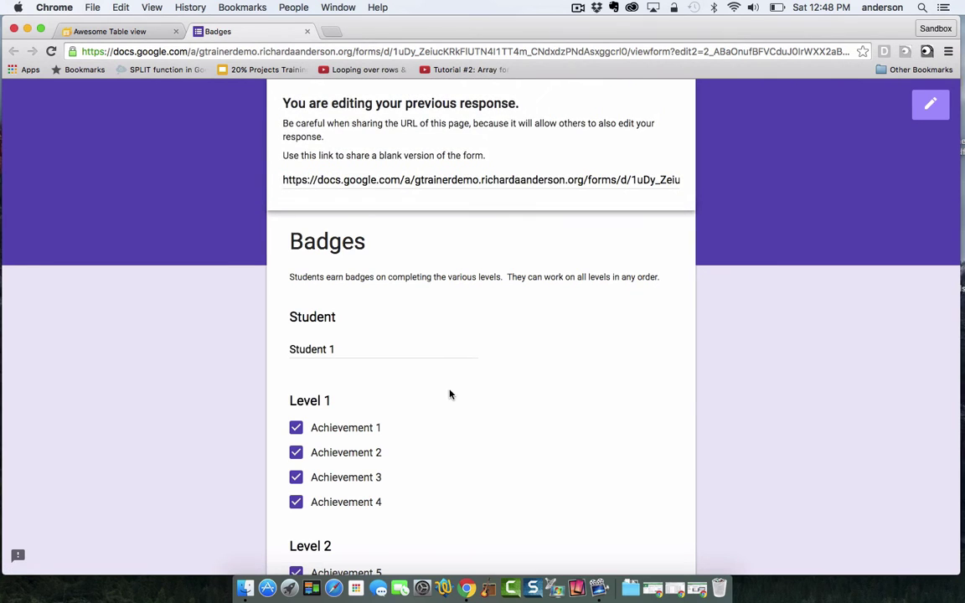
Add Achievements 9, 10 and 11 to Student 1's response, submit it, and reload the badge view
scroll(450, 391, down, 5)
scroll(450, 388, down, 1)
click(298, 367)
click(295, 390)
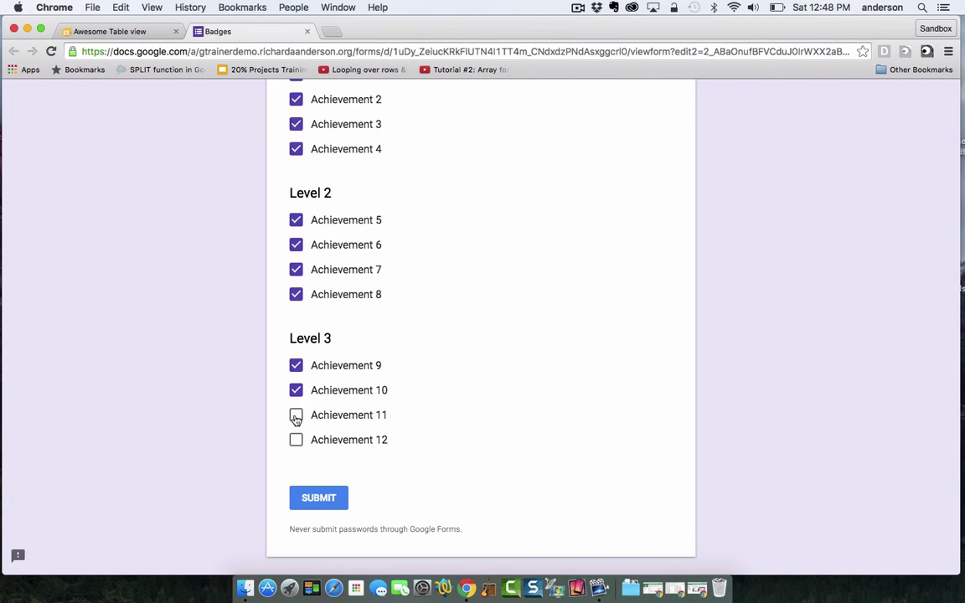
click(295, 416)
click(294, 441)
click(295, 441)
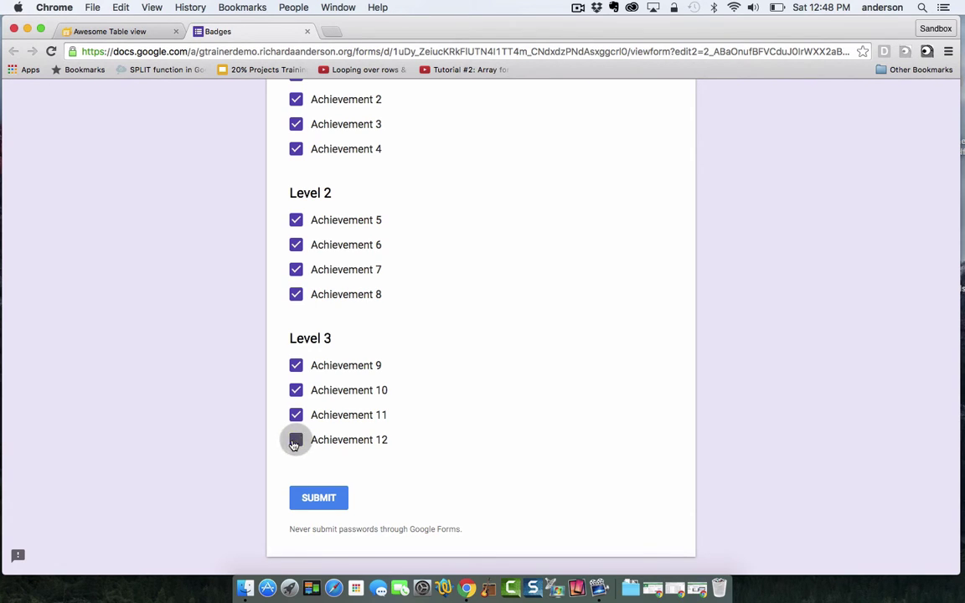
click(325, 500)
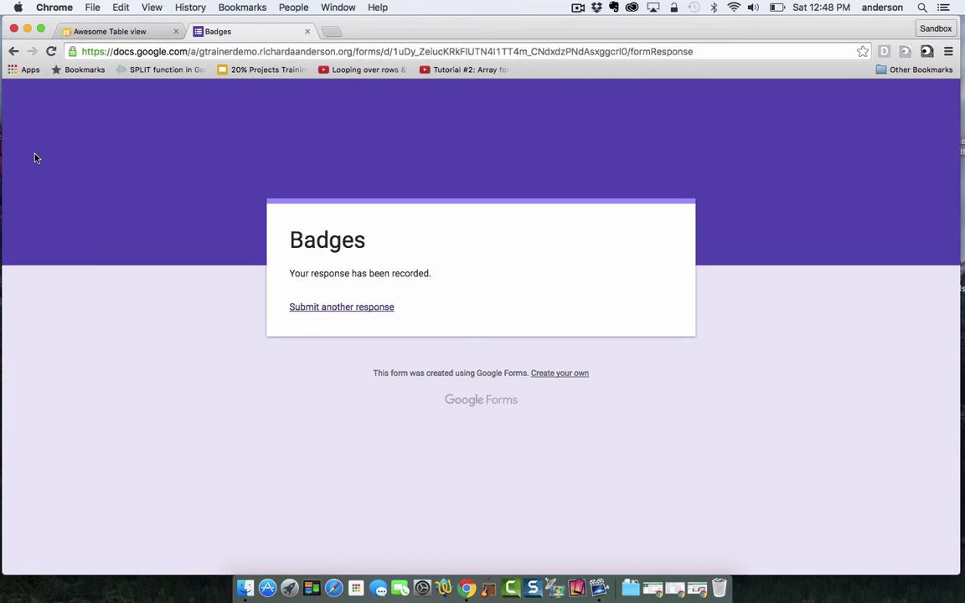
click(109, 31)
click(51, 51)
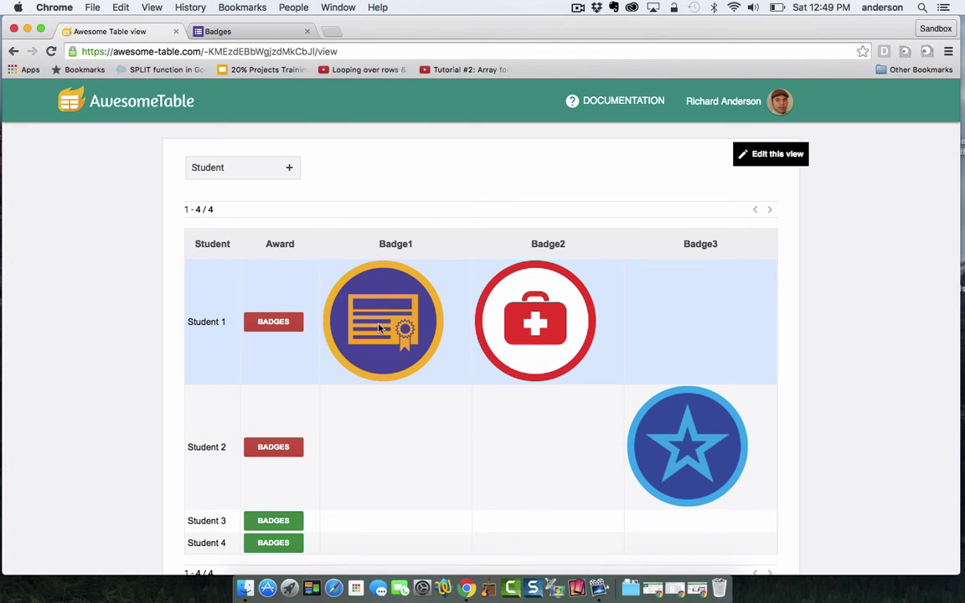
Resubmit Student 1's response with Achievement 12 checked and reload the badge view
click(282, 323)
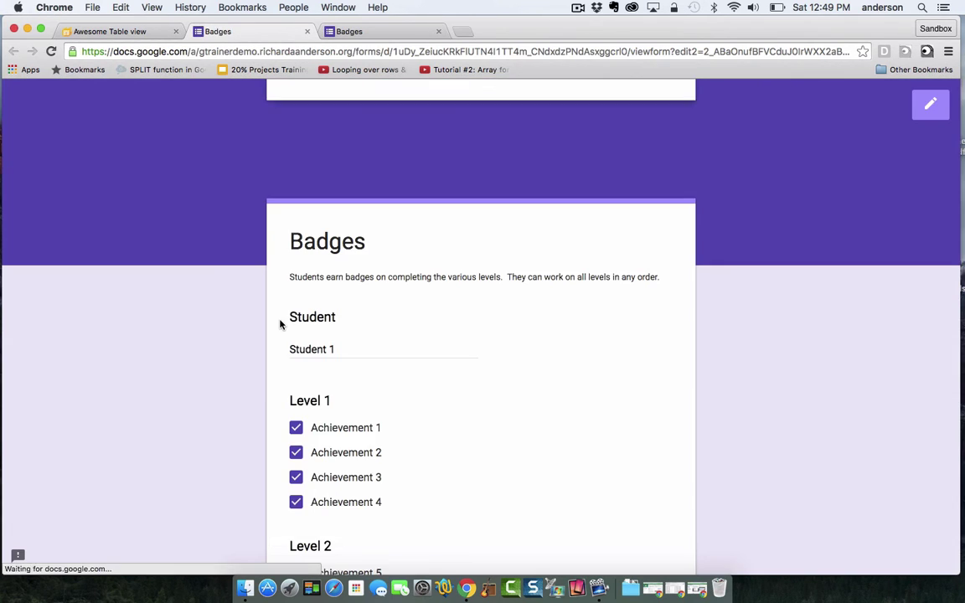
scroll(437, 434, down, 10)
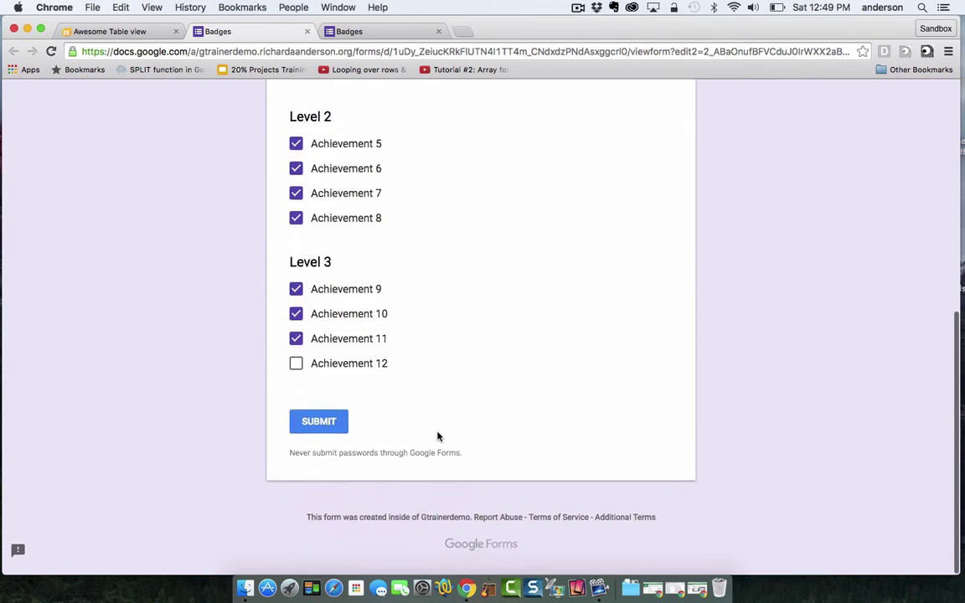
click(296, 371)
click(320, 427)
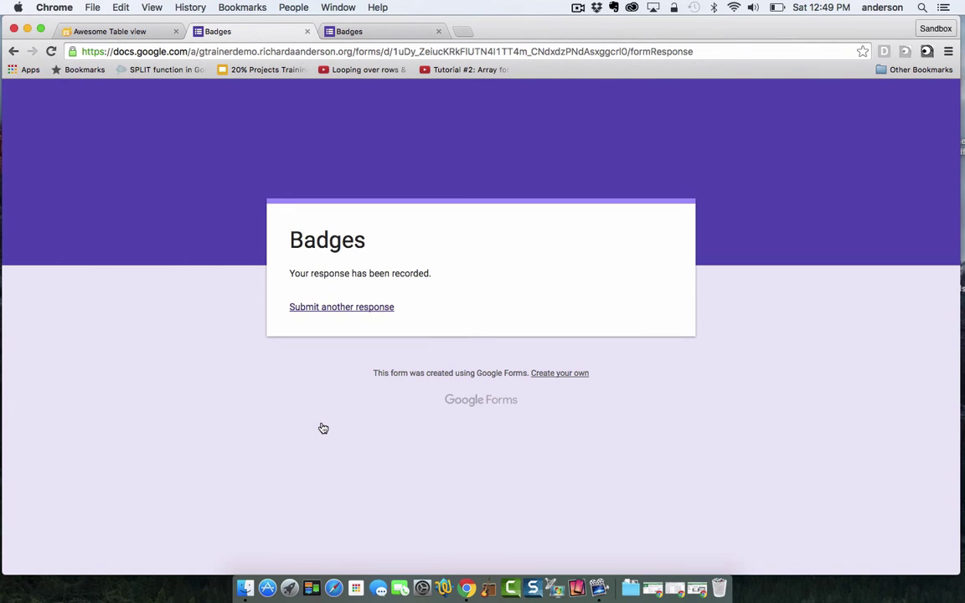
click(130, 33)
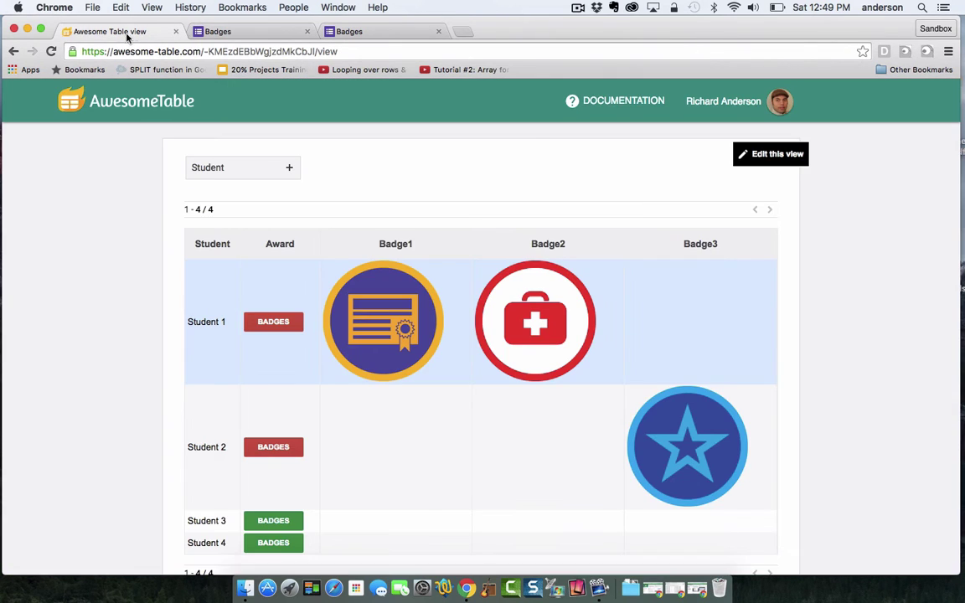
click(51, 51)
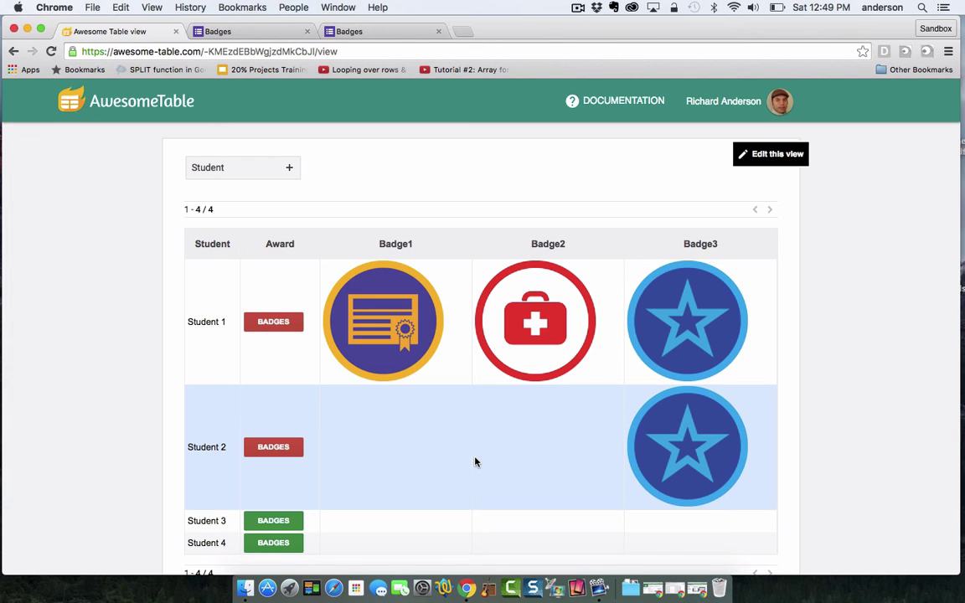
Scroll the refreshed badge view to confirm Student 1 holds Badge1, Badge2 and Badge3
scroll(475, 462, down, 2)
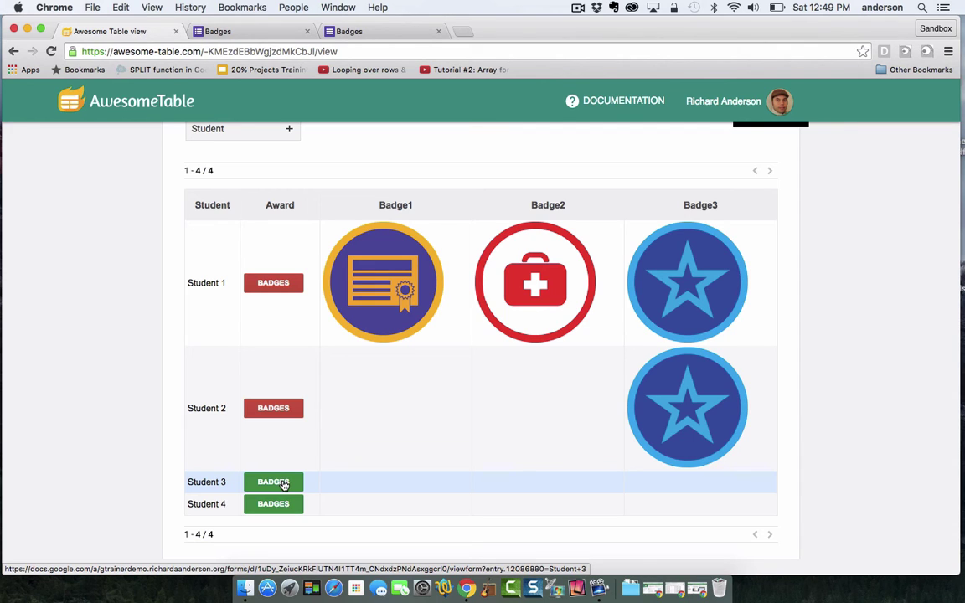
Submit Student 3's Badges response with Level 2 Achievements 5, 6, 7 and 8 checked
click(278, 482)
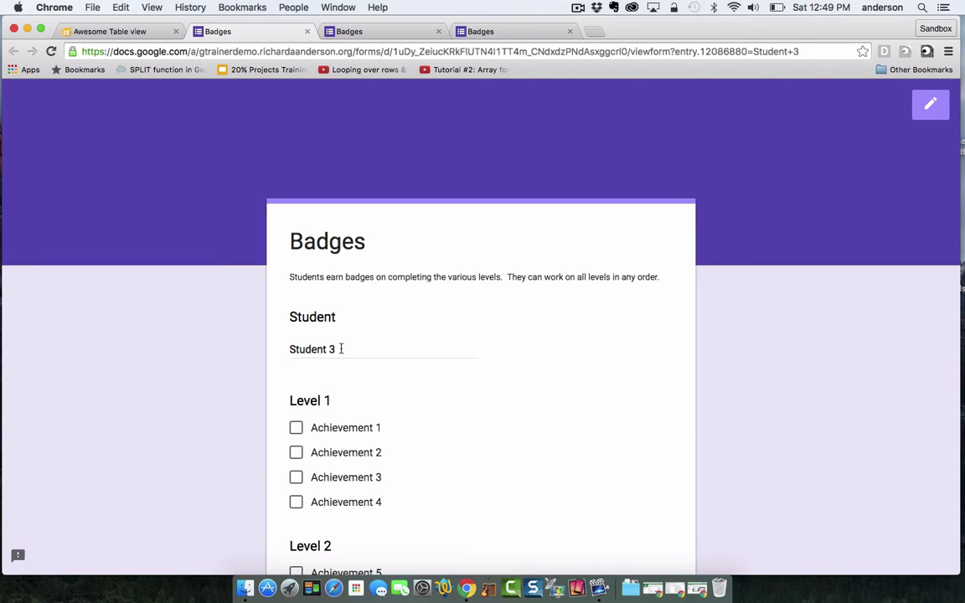
scroll(333, 346, down, 5)
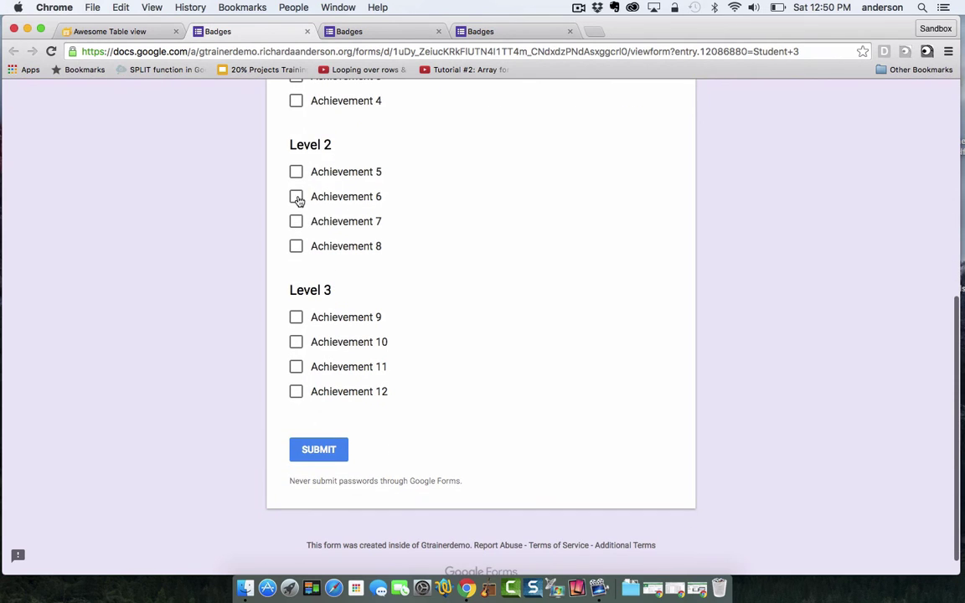
click(296, 171)
click(297, 198)
click(296, 221)
click(296, 246)
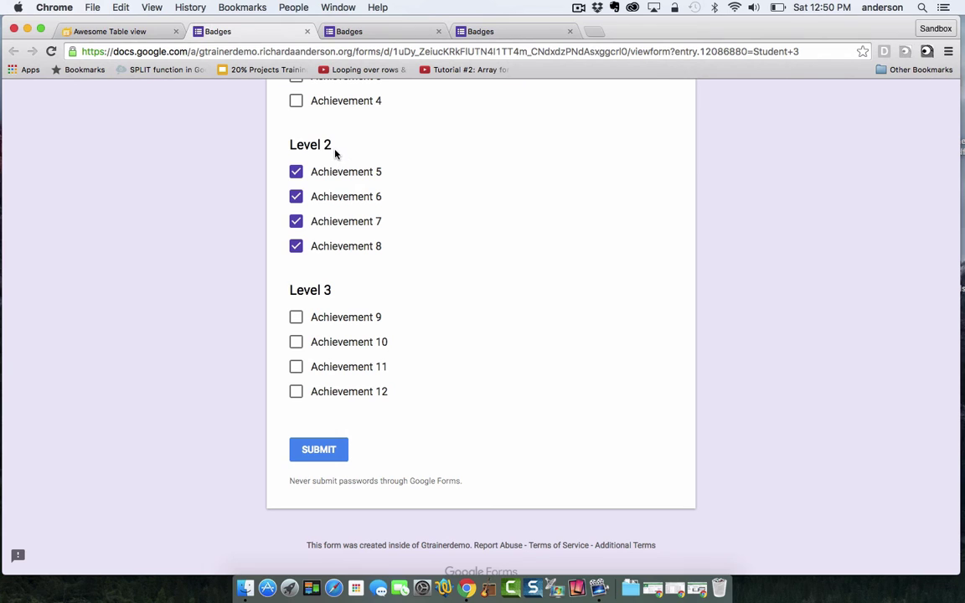
click(309, 450)
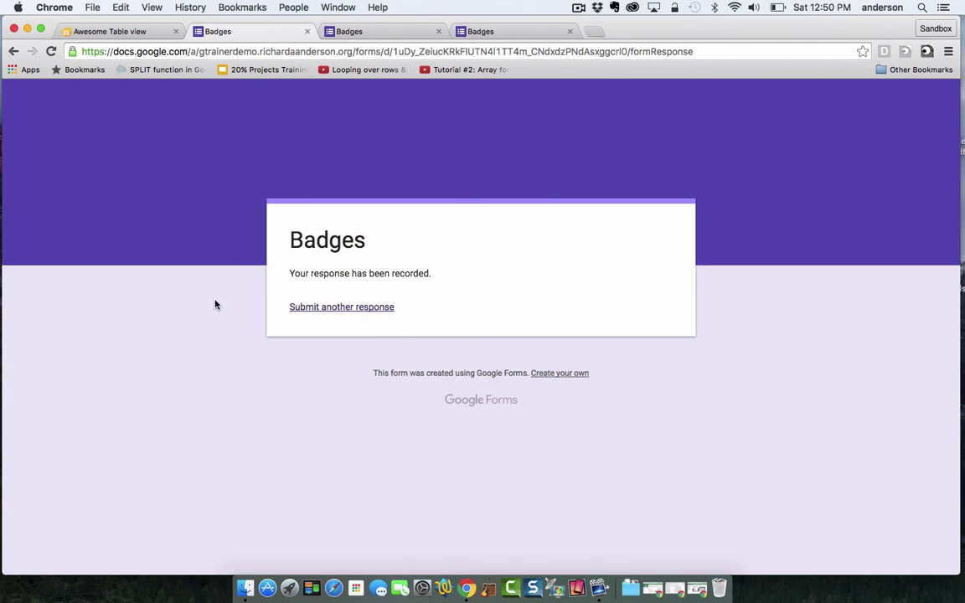
Reload the badge view and scroll down to Student 3's new Badge2 icon
click(107, 31)
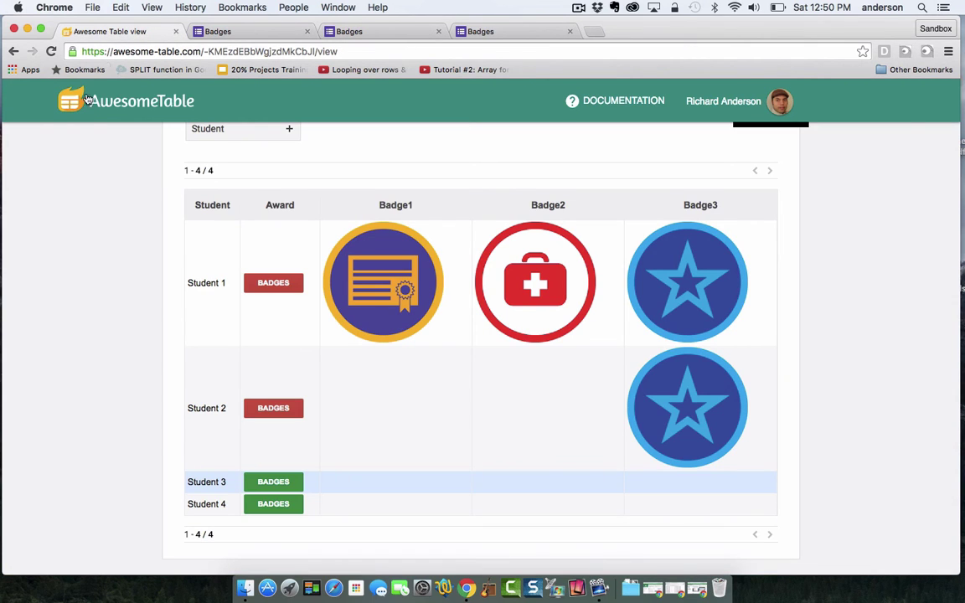
click(51, 52)
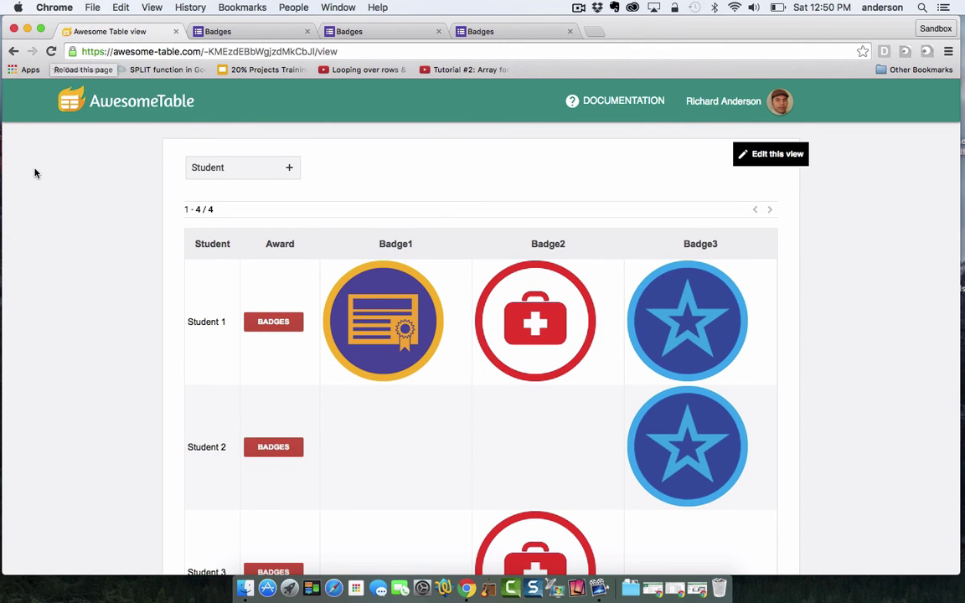
scroll(34, 172, down, 2)
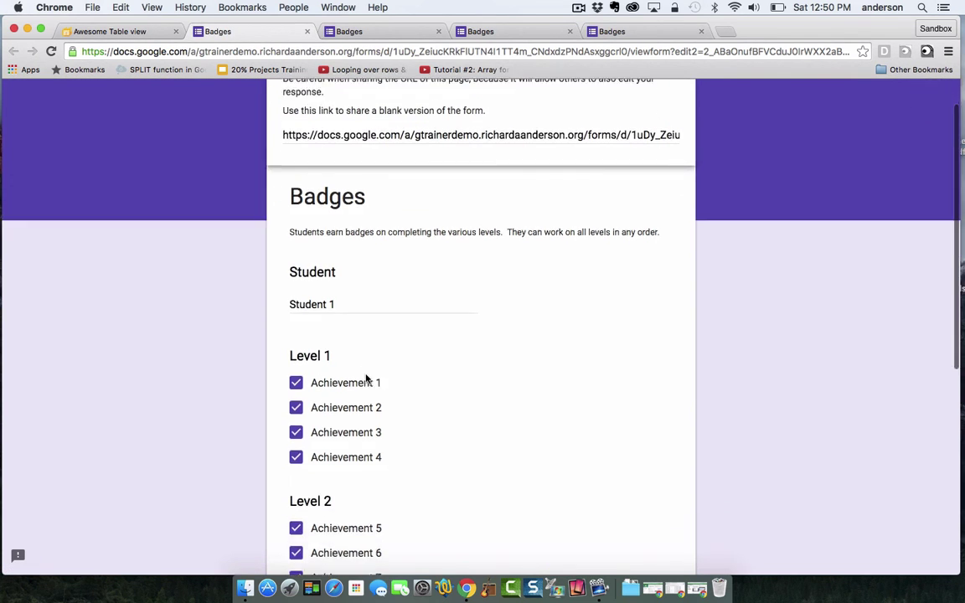
Resubmit Student 1's response with only Achievement 4 unchecked, keeping 1–3 and 5–12
click(296, 383)
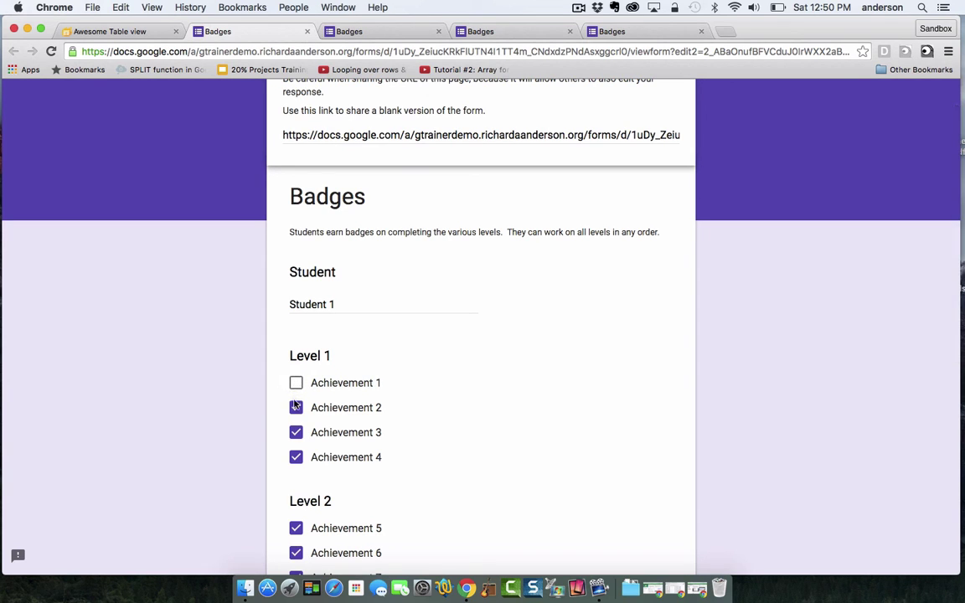
click(296, 407)
click(296, 433)
click(296, 457)
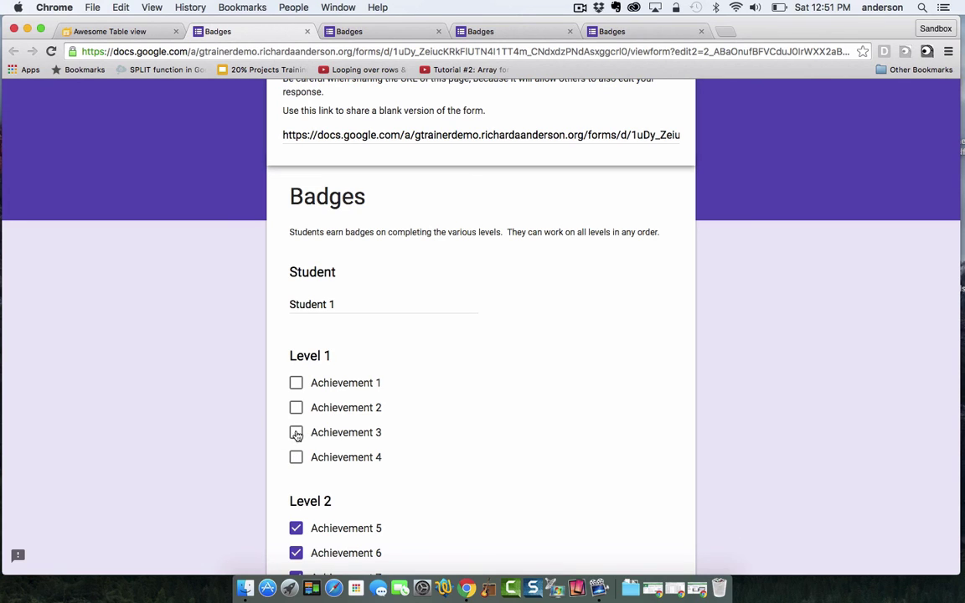
click(296, 431)
click(295, 407)
click(296, 384)
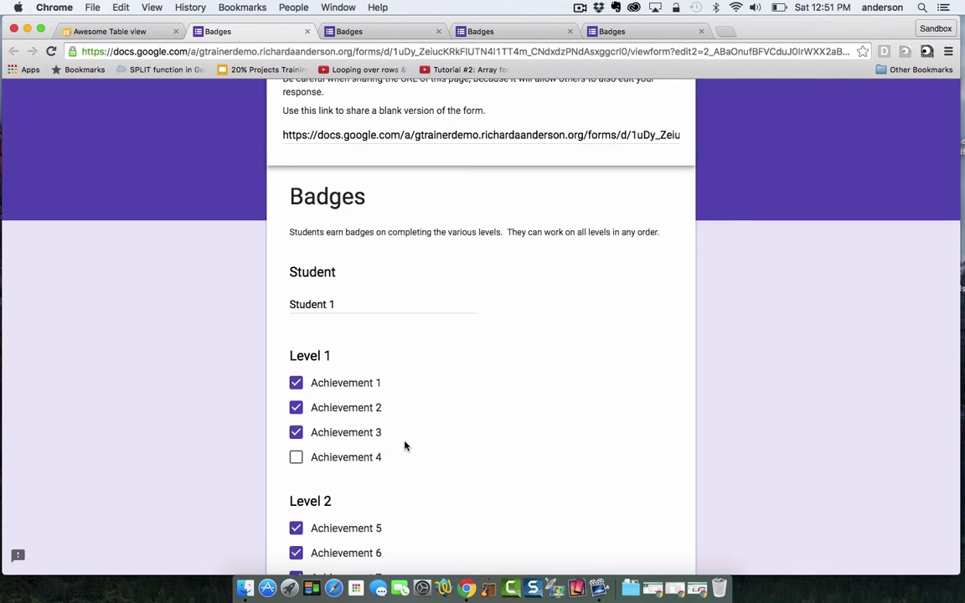
scroll(404, 446, down, 5)
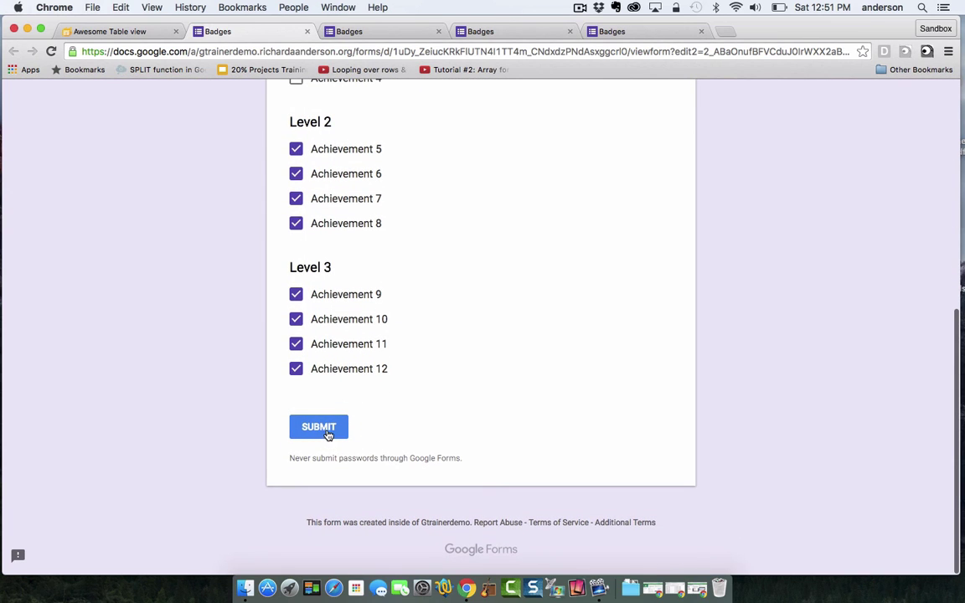
click(327, 435)
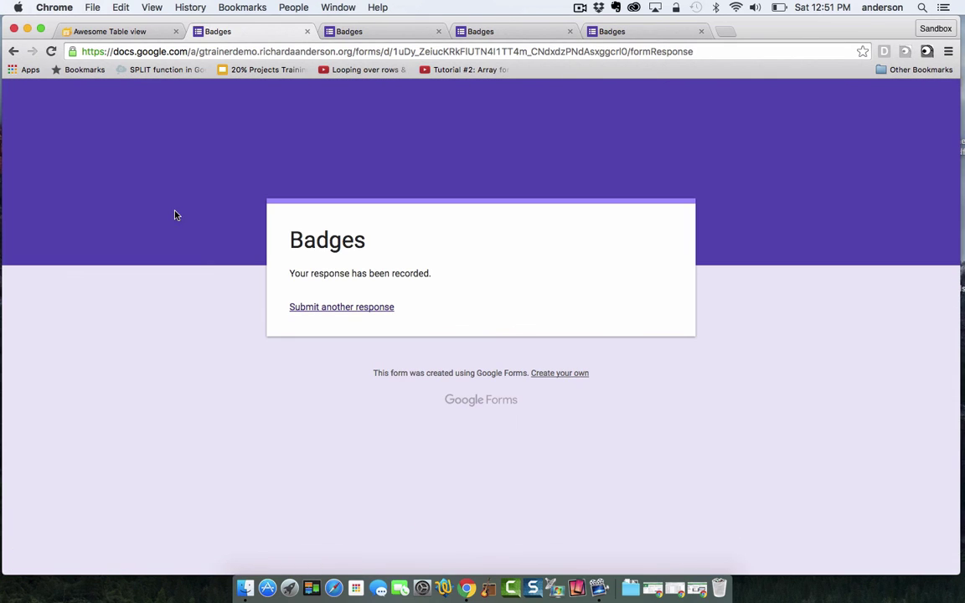
Reload the badge view so Student 1 shows only Badge2 and Badge3
click(133, 32)
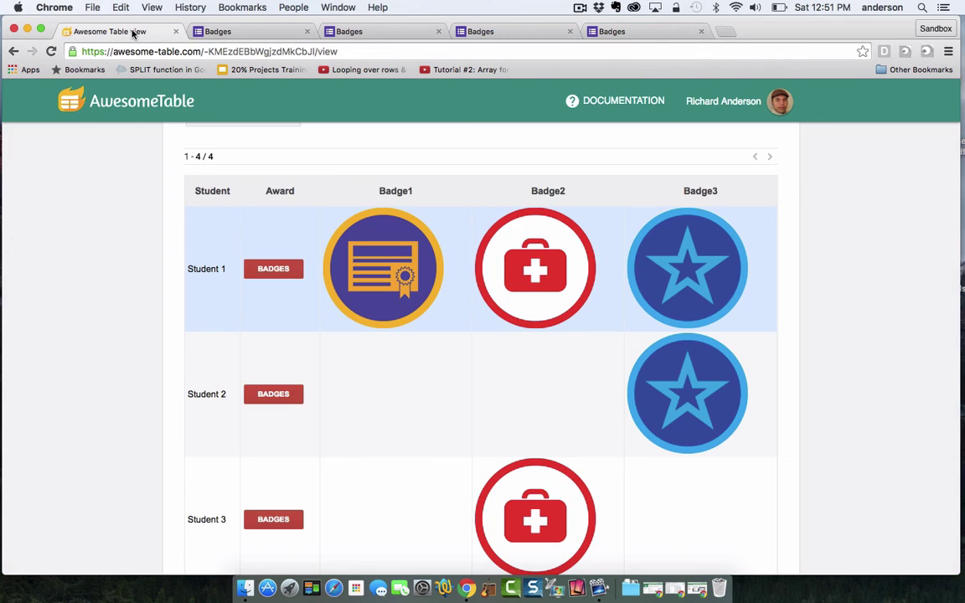
click(51, 51)
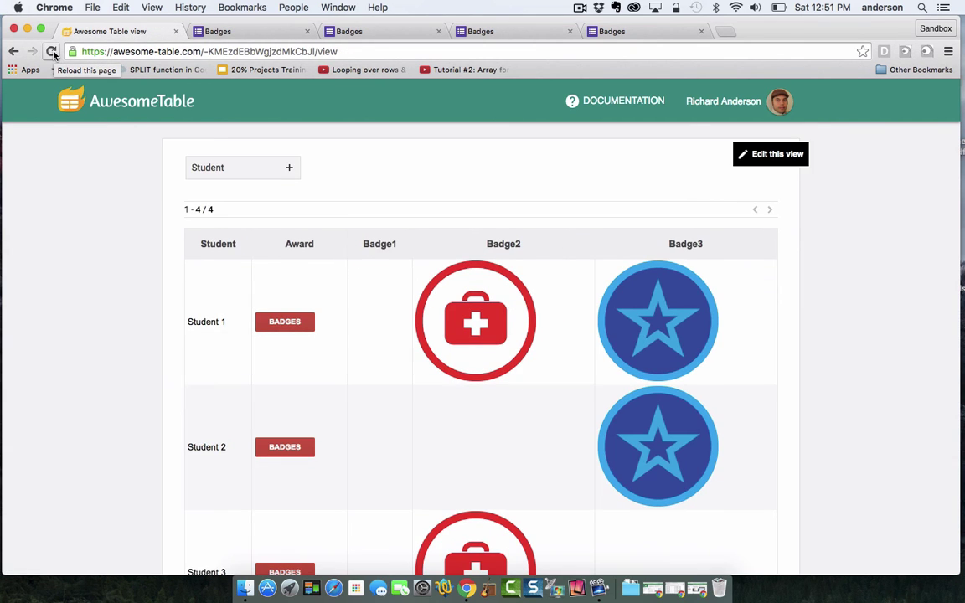